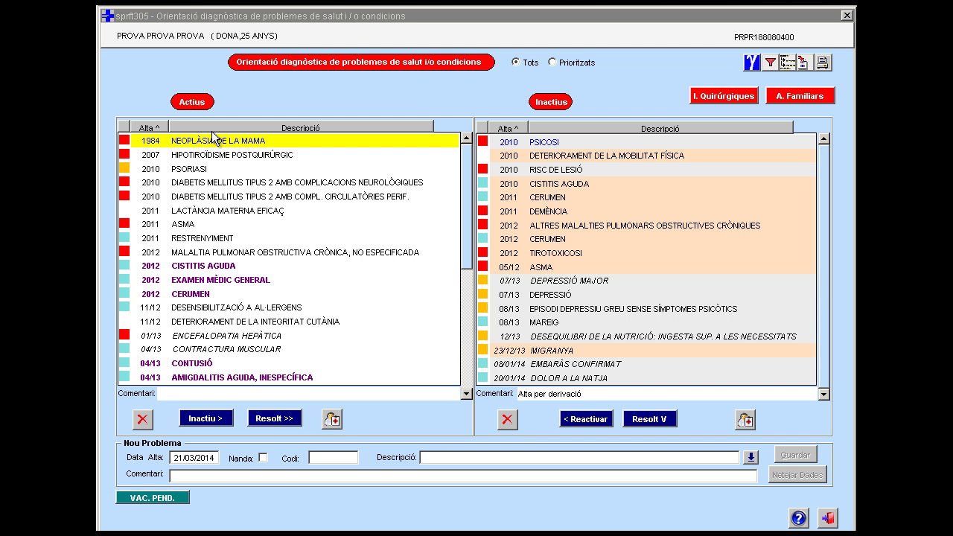
Search the clinical descriptions for ANTECEDENT and choose ANTECEDENT PERSONAL NEO MAMA (Z85.3) as the new problem
{"action": "left_click", "coordinate": [442, 457]}
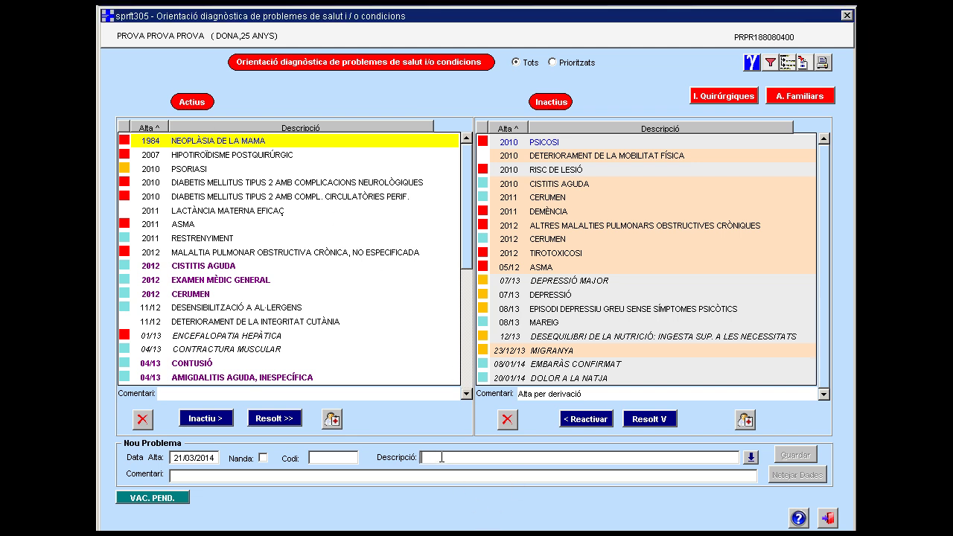
{"action": "type", "text": "ANTECEDENT"}
{"action": "key", "text": "Return"}
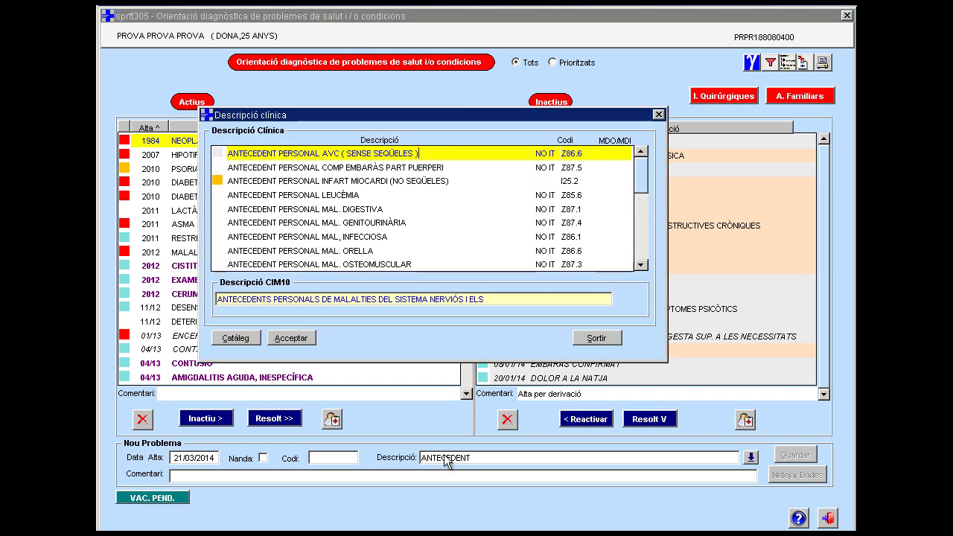
{"action": "key", "text": "Page_Down"}
{"action": "key", "text": "Page_Down"}
{"action": "key", "text": "Page_Down"}
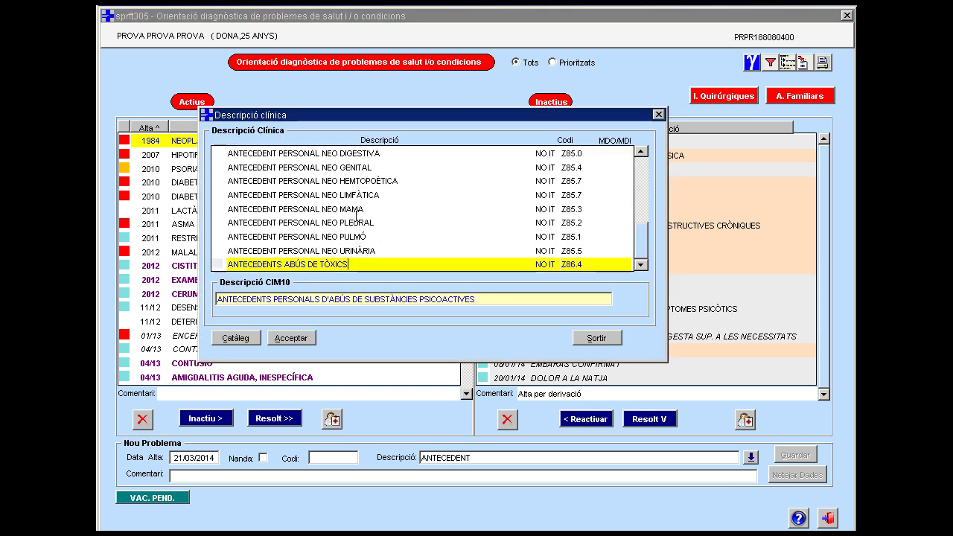
{"action": "left_click", "coordinate": [340, 209]}
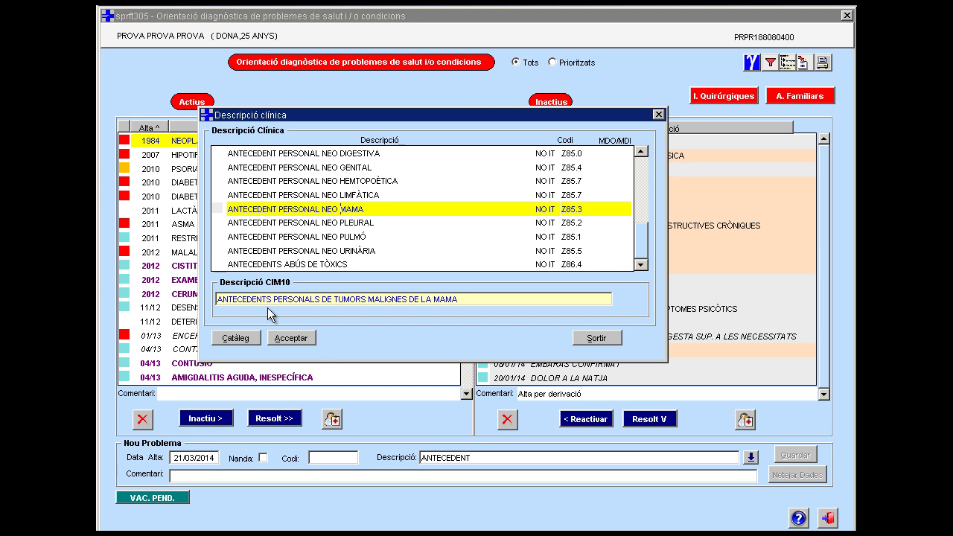
{"action": "left_click", "coordinate": [289, 337]}
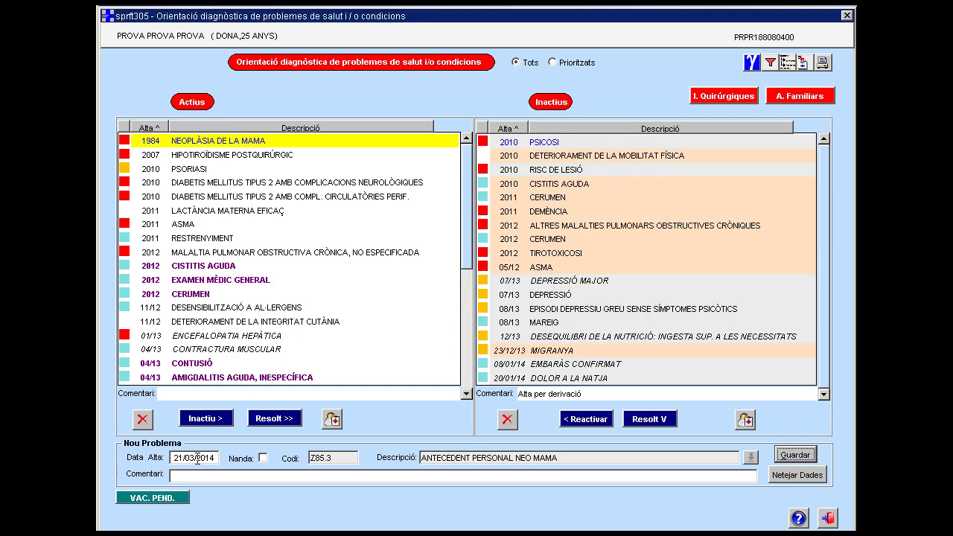
Set the new problem's Data Alta to 21/03/2004 using the years since detection, and save the problem
{"action": "double_click", "coordinate": [196, 458]}
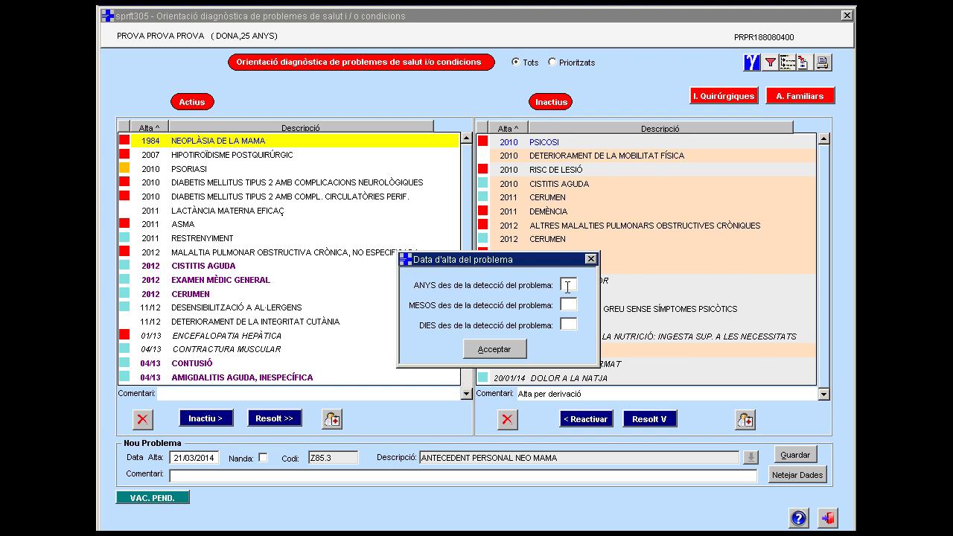
{"action": "type", "text": "0"}
{"action": "left_click", "coordinate": [485, 357]}
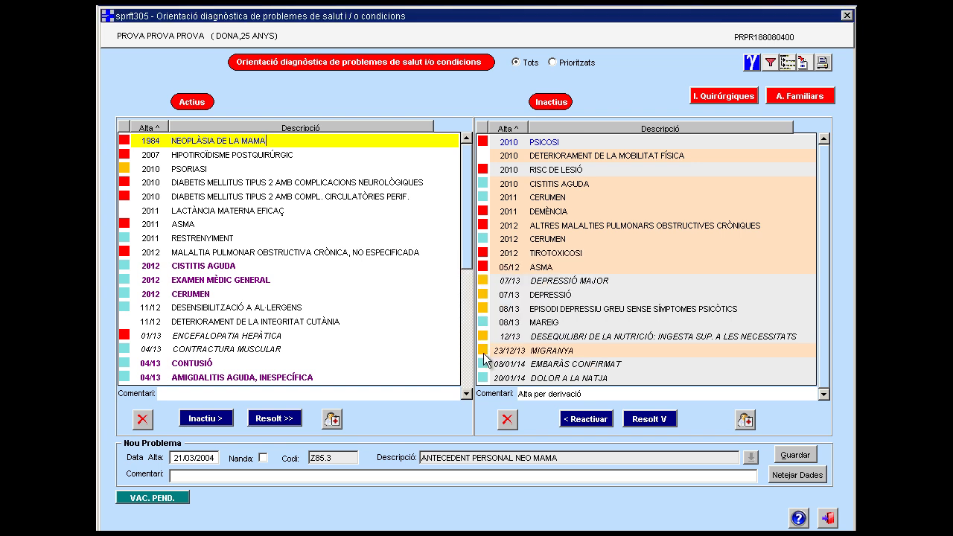
{"action": "left_click", "coordinate": [795, 454]}
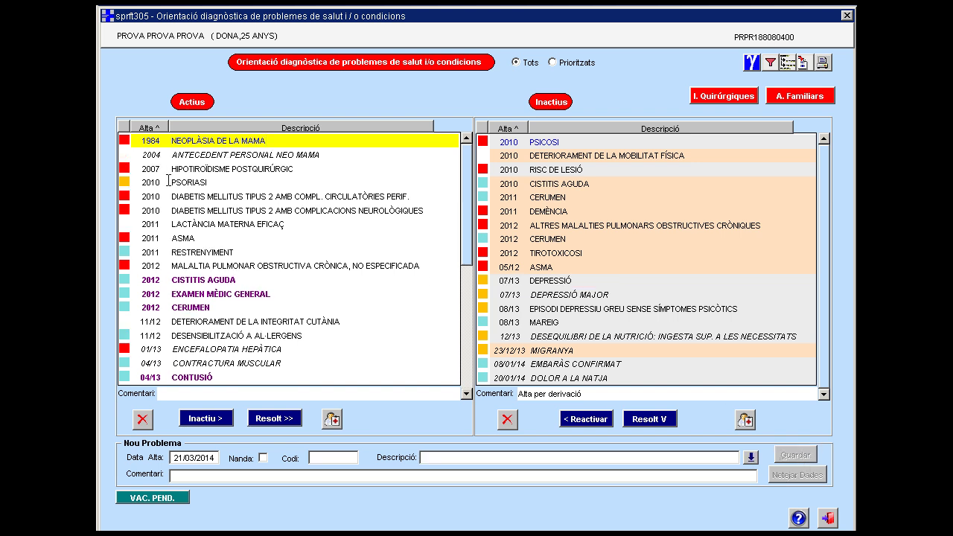
Change the ANTECEDENT PERSONAL NEO MAMA problem from suspected to confirmed
{"action": "left_click", "coordinate": [220, 158]}
{"action": "right_click", "coordinate": [222, 159]}
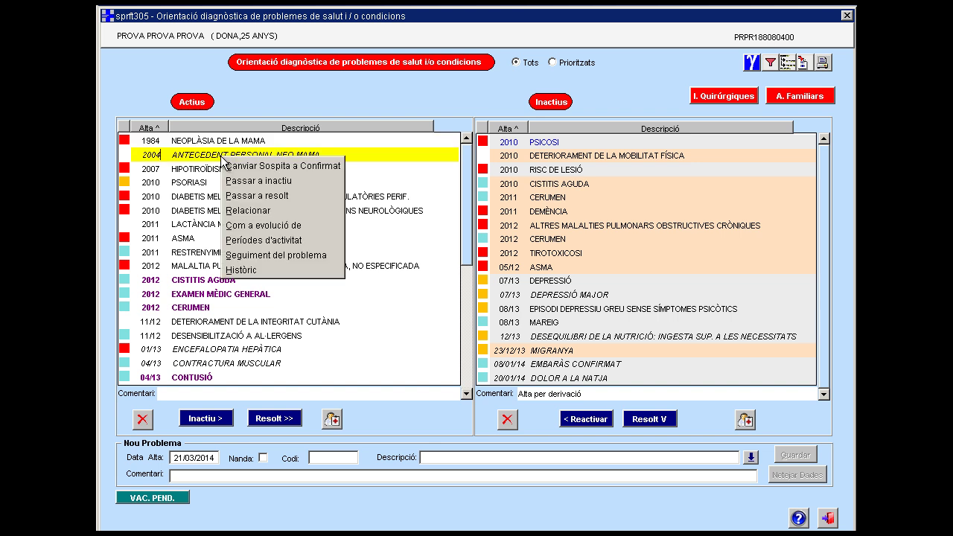
{"action": "left_click", "coordinate": [279, 167]}
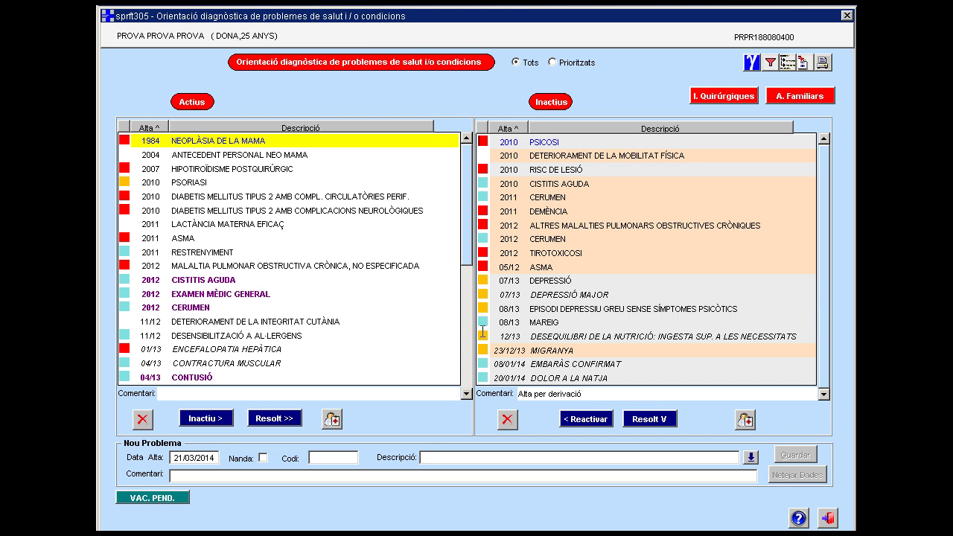
Set the severity indicator of ANTECEDENT PERSONAL NEO MAMA to GREU in its problem details and save
{"action": "left_click", "coordinate": [245, 155]}
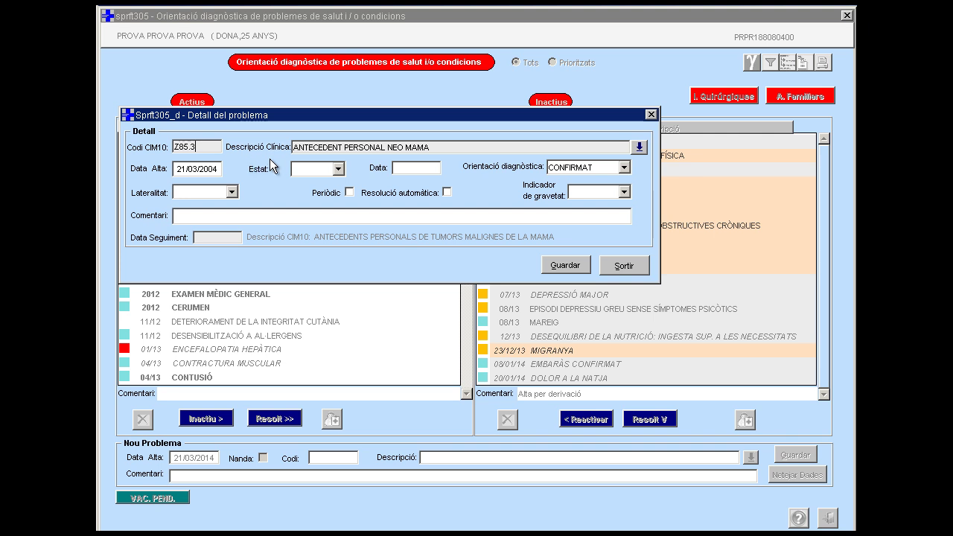
{"action": "left_click", "coordinate": [629, 192]}
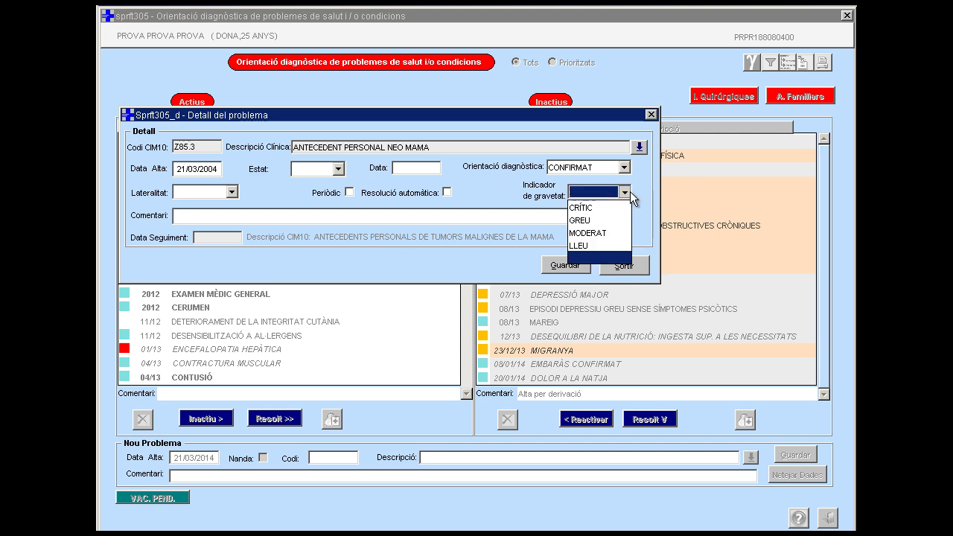
{"action": "left_click", "coordinate": [593, 219]}
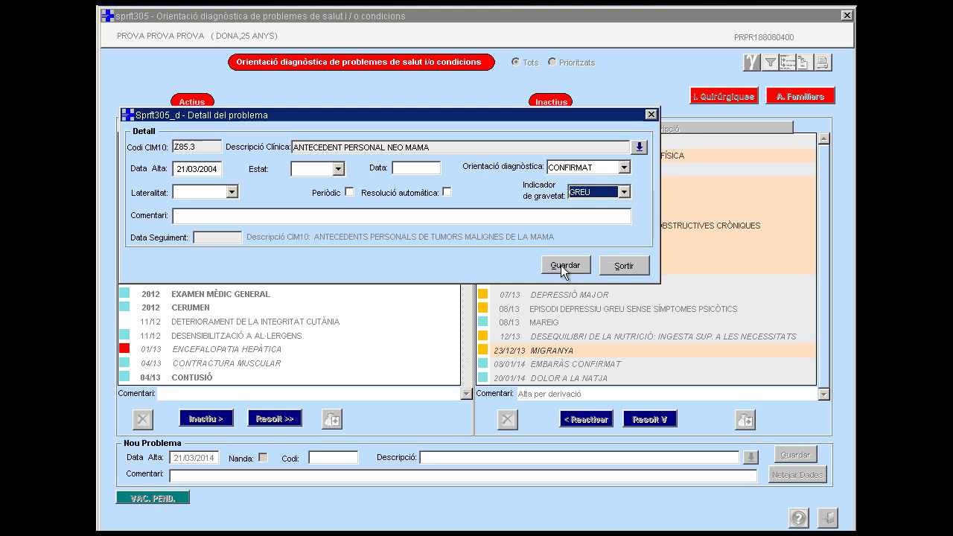
{"action": "left_click", "coordinate": [561, 265]}
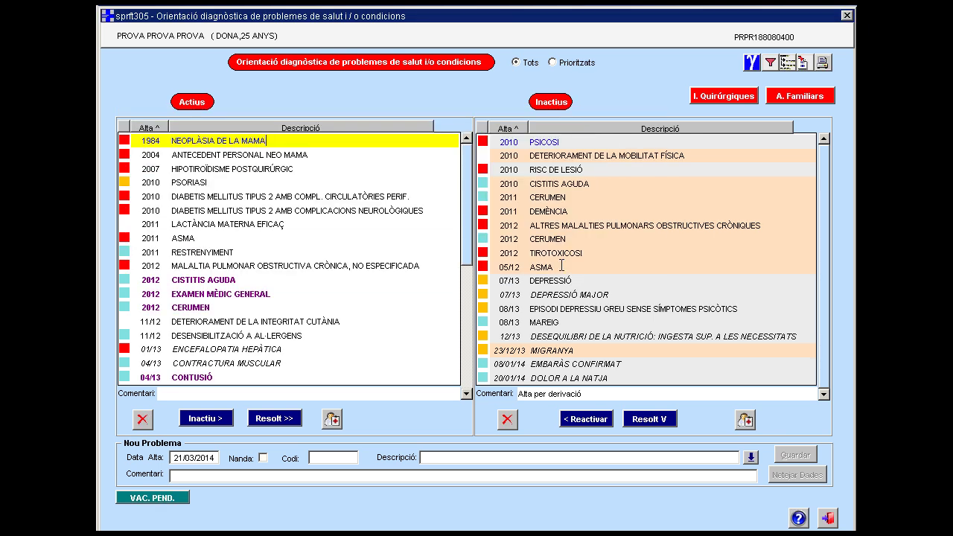
Register ANTECEDENT PERSONAL NEO MAMA as an evolution and add NEOPLÀSIA DE LA MAMA to its evolved diagnoses
{"action": "left_click", "coordinate": [193, 139]}
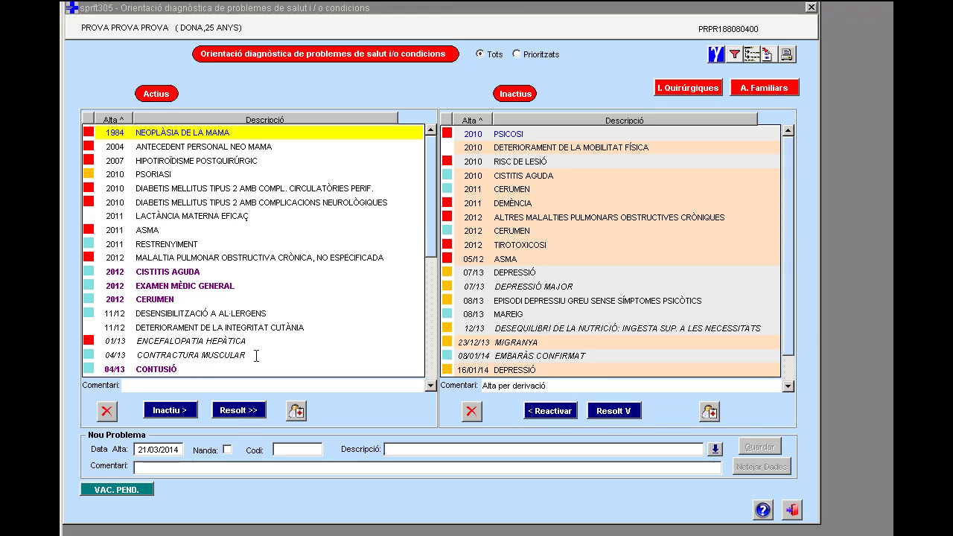
{"action": "right_click", "coordinate": [185, 151]}
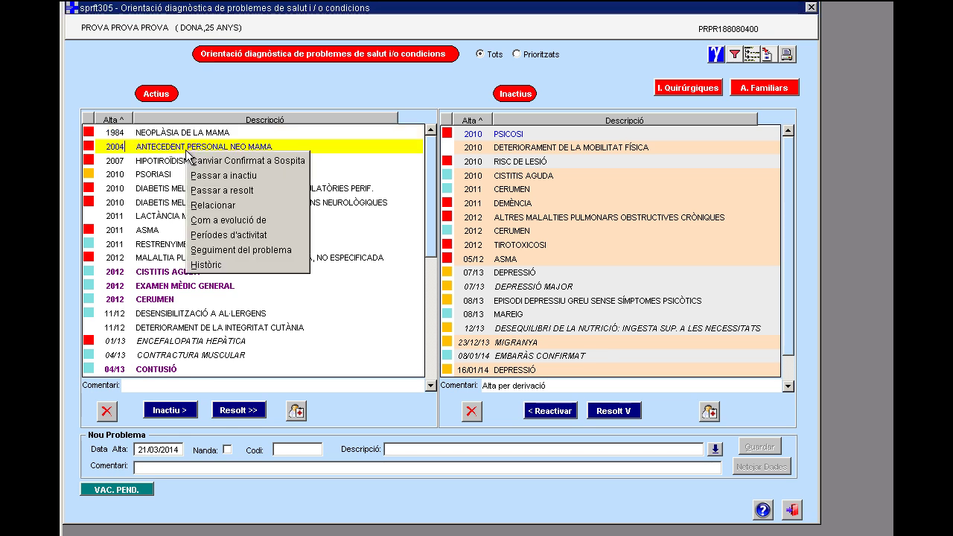
{"action": "left_click", "coordinate": [220, 222]}
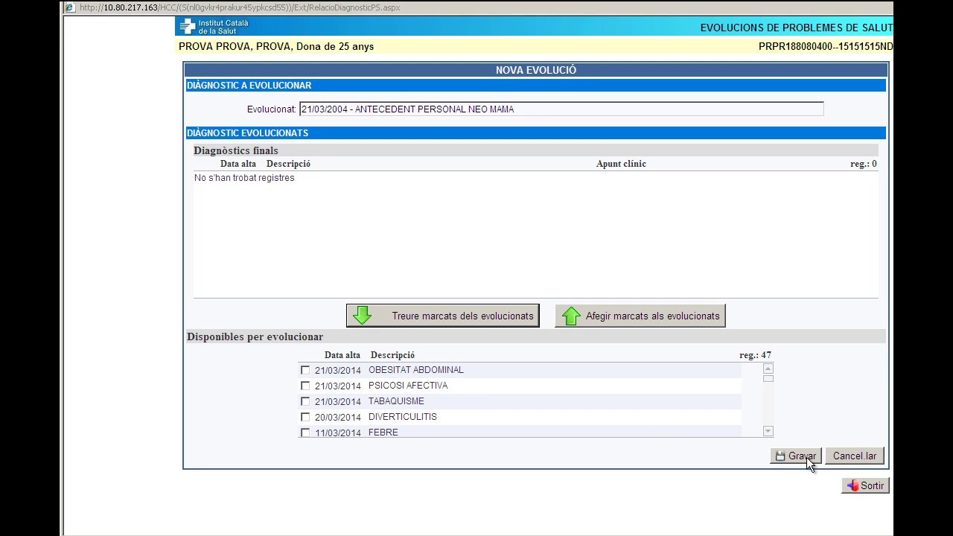
{"action": "left_click_drag", "start_coordinate": [769, 380], "coordinate": [759, 432]}
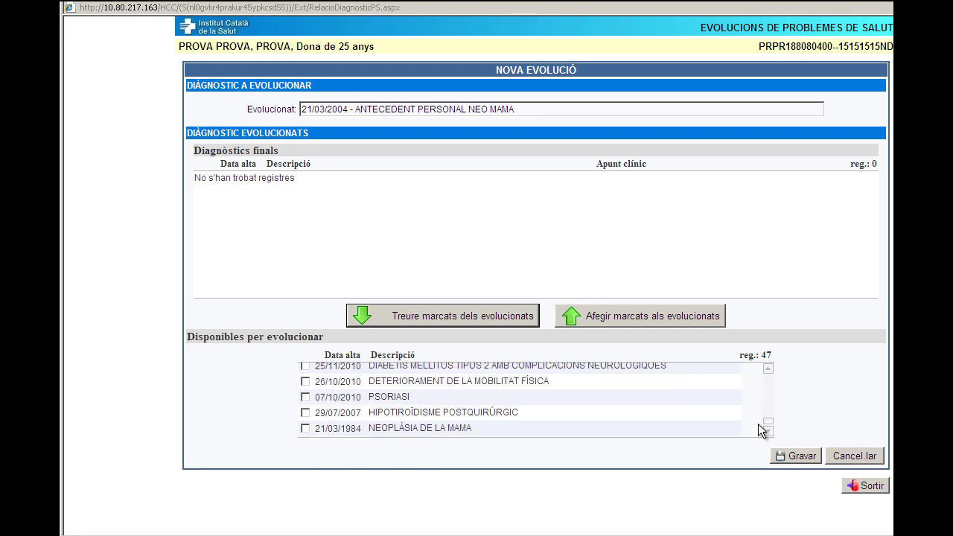
{"action": "left_click", "coordinate": [305, 428]}
{"action": "left_click", "coordinate": [603, 314]}
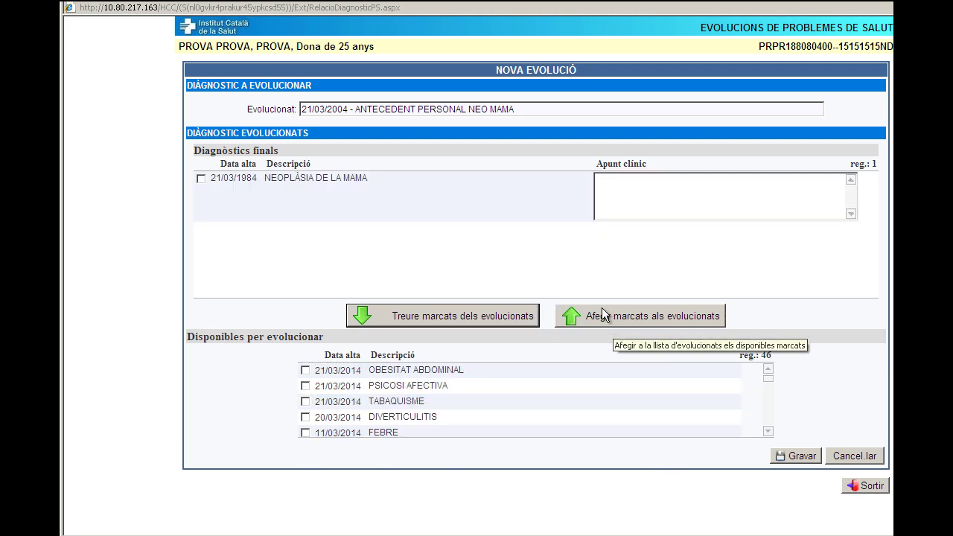
Enter the clinical note "alta ico 2004" for NEOPLÀSIA DE LA MAMA, save the evolution and return to the reloaded problem list
{"action": "left_click", "coordinate": [628, 185]}
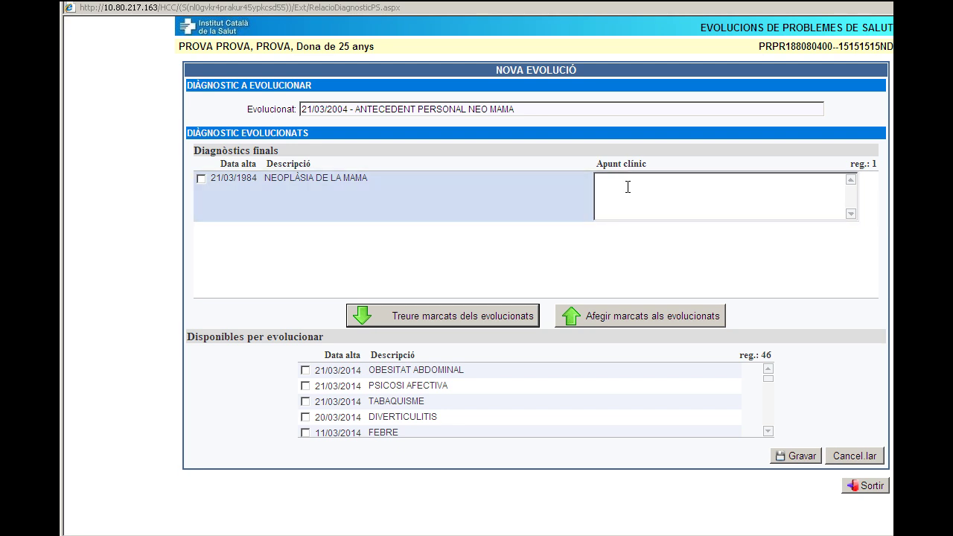
{"action": "type", "text": "al"}
{"action": "type", "text": "ta"}
{"action": "type", "text": " ico"}
{"action": "type", "text": "-201"}
{"action": "type", "text": "04"}
{"action": "left_click", "coordinate": [782, 454]}
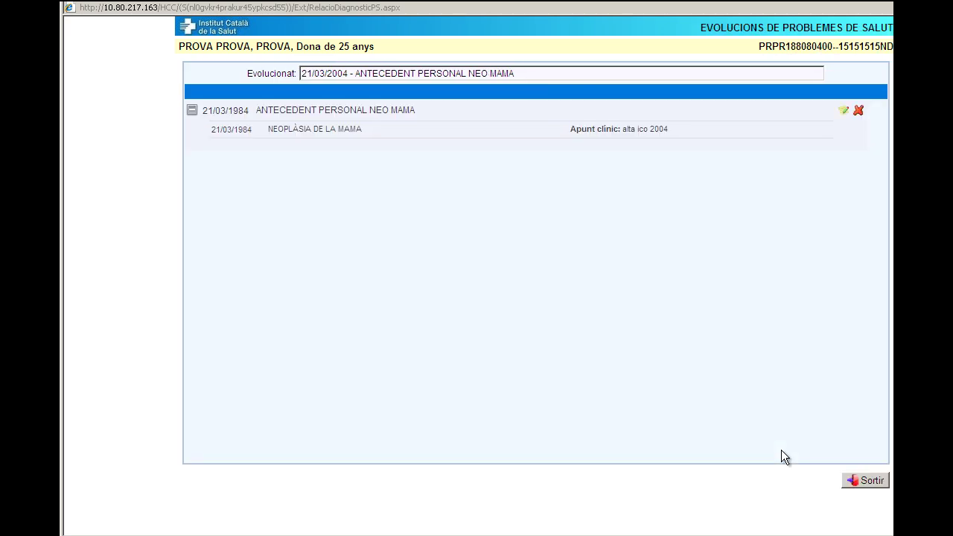
{"action": "left_click", "coordinate": [857, 481]}
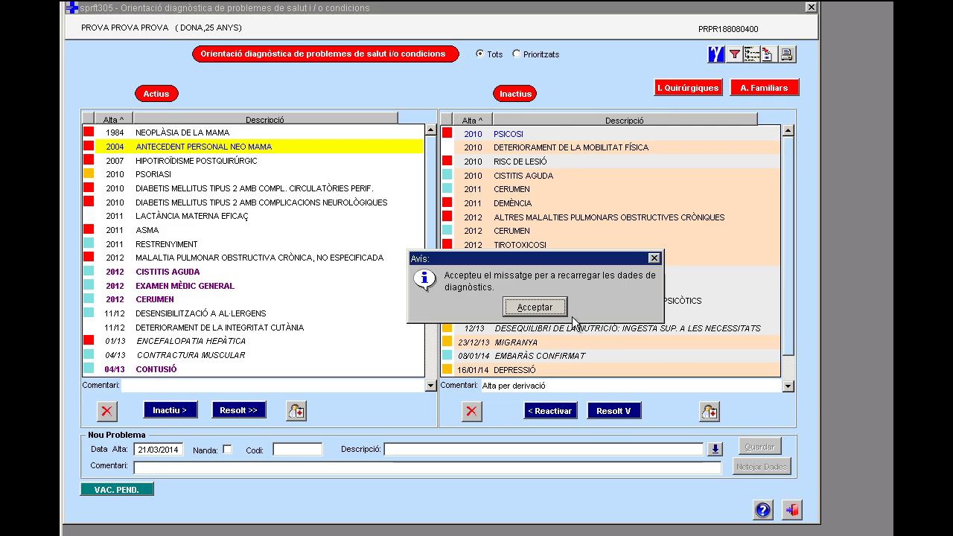
{"action": "left_click", "coordinate": [535, 307]}
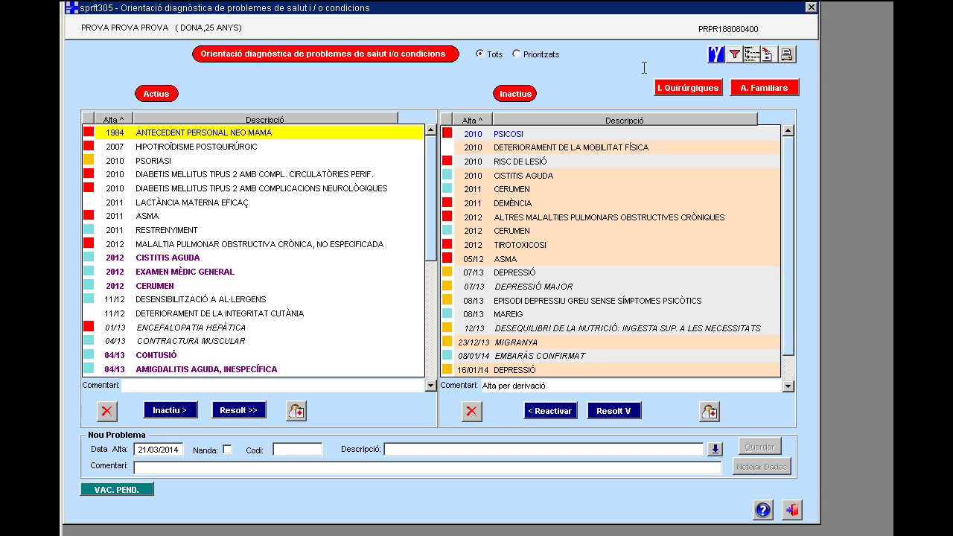
Review the patient's recorded problem evolutions, check the delete option for ANTECEDENT PERSONAL NEO MAMA without deleting it, and leave the patient's problem list
{"action": "left_click", "coordinate": [768, 57]}
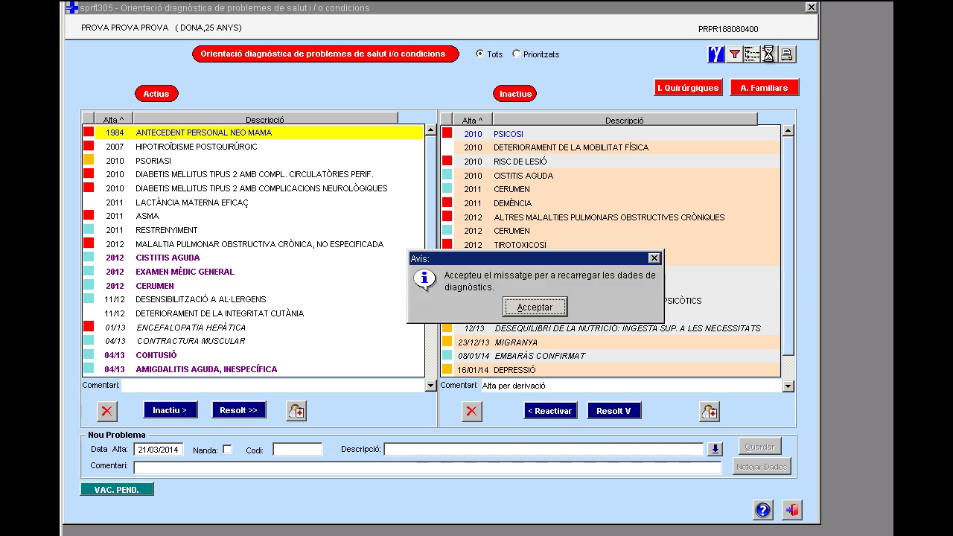
{"action": "left_click", "coordinate": [565, 305]}
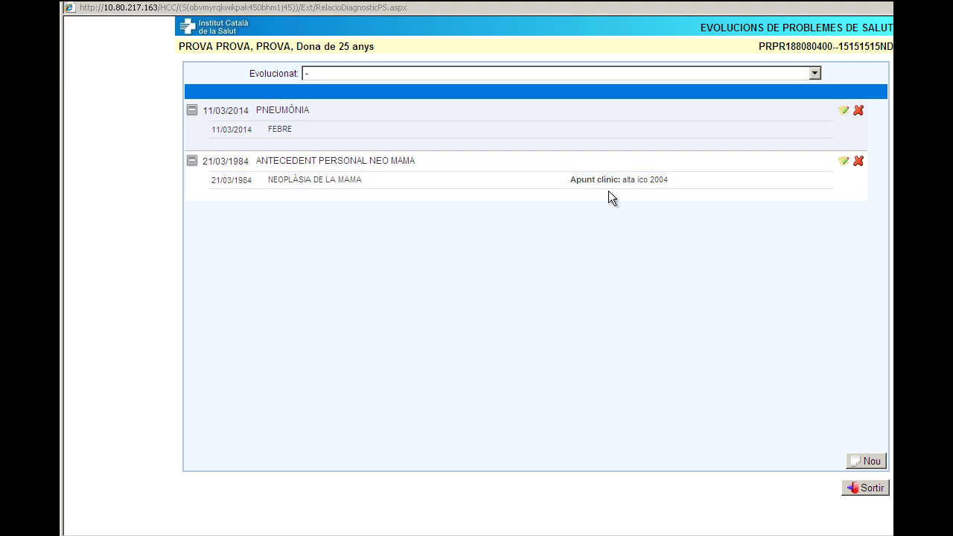
{"action": "left_click", "coordinate": [859, 162]}
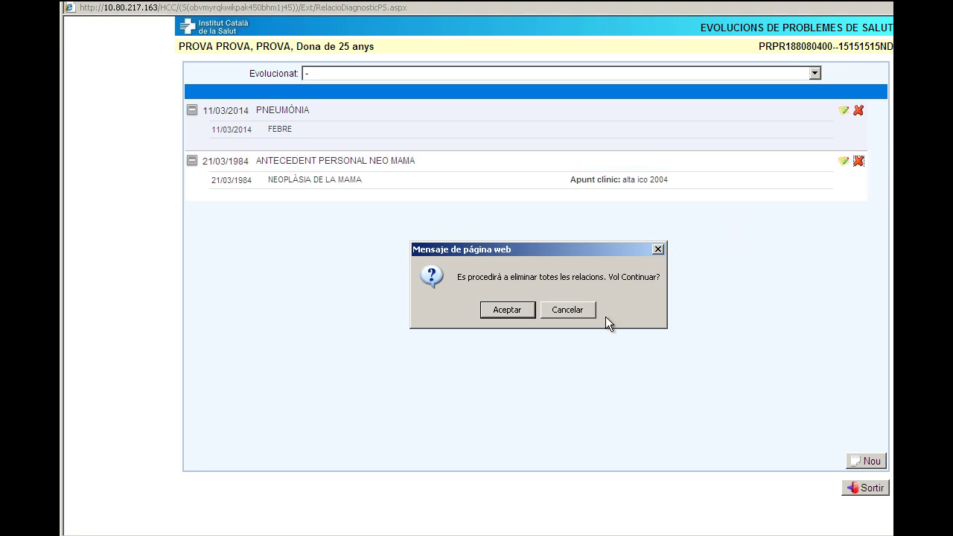
{"action": "left_click", "coordinate": [569, 313]}
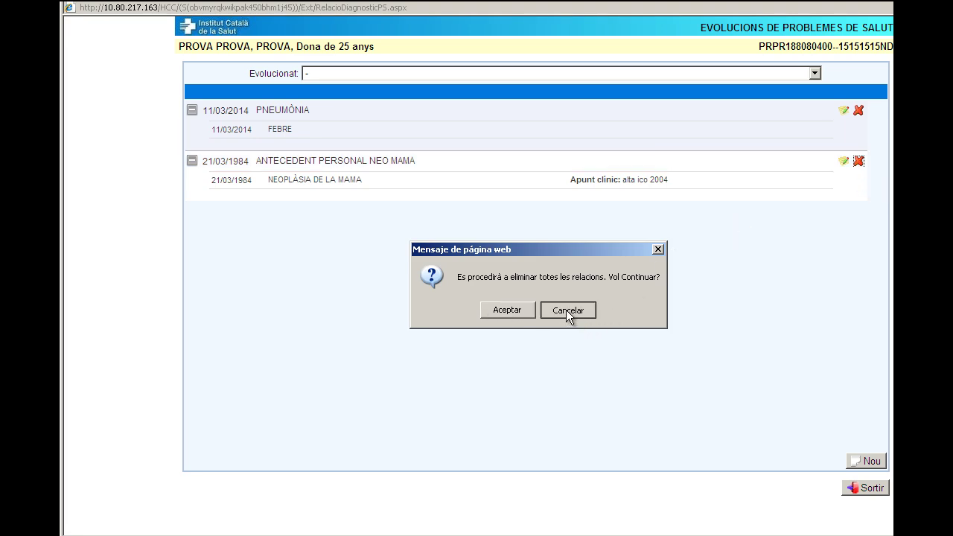
{"action": "left_click", "coordinate": [863, 487]}
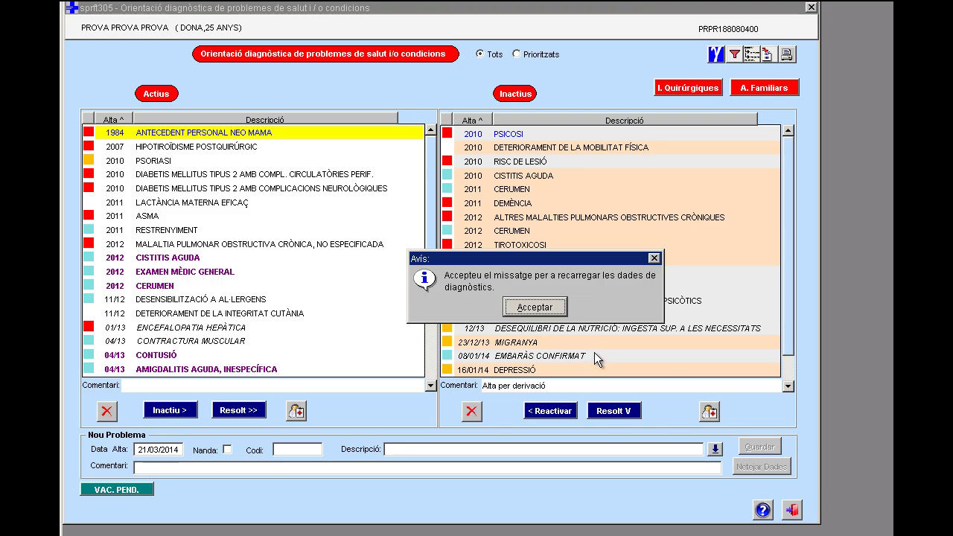
{"action": "left_click", "coordinate": [527, 307]}
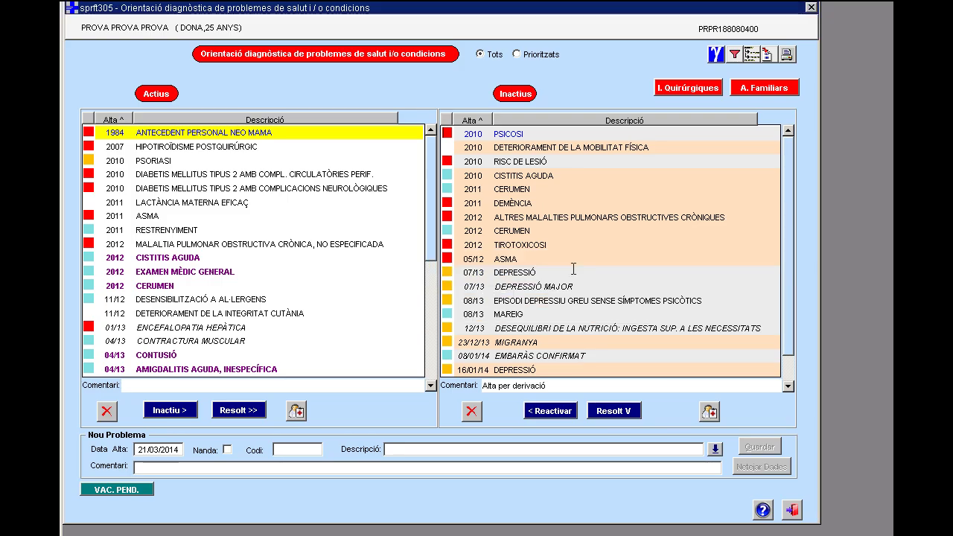
{"action": "left_click", "coordinate": [792, 511]}
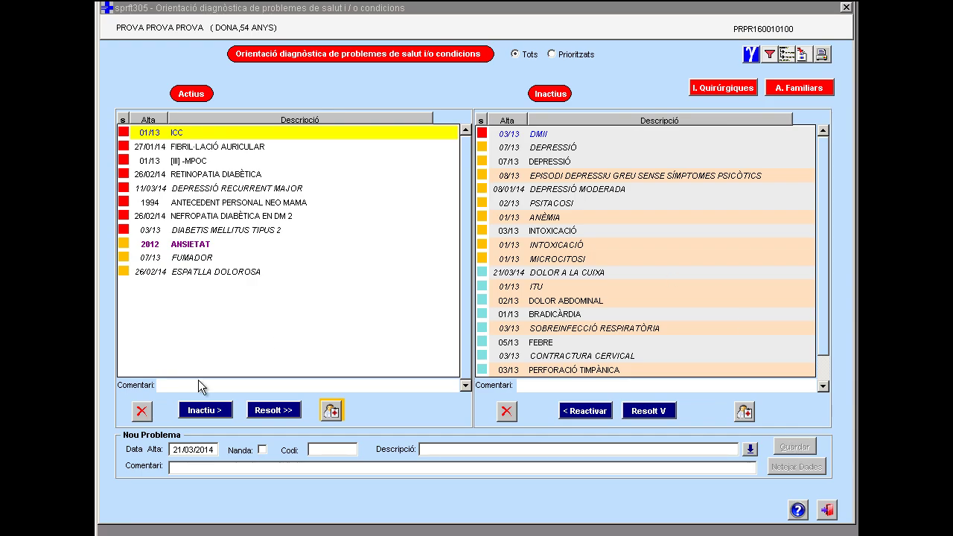
Set the state of the active problem ANSIETAT to Resolt in its details and save
{"action": "double_click", "coordinate": [187, 245]}
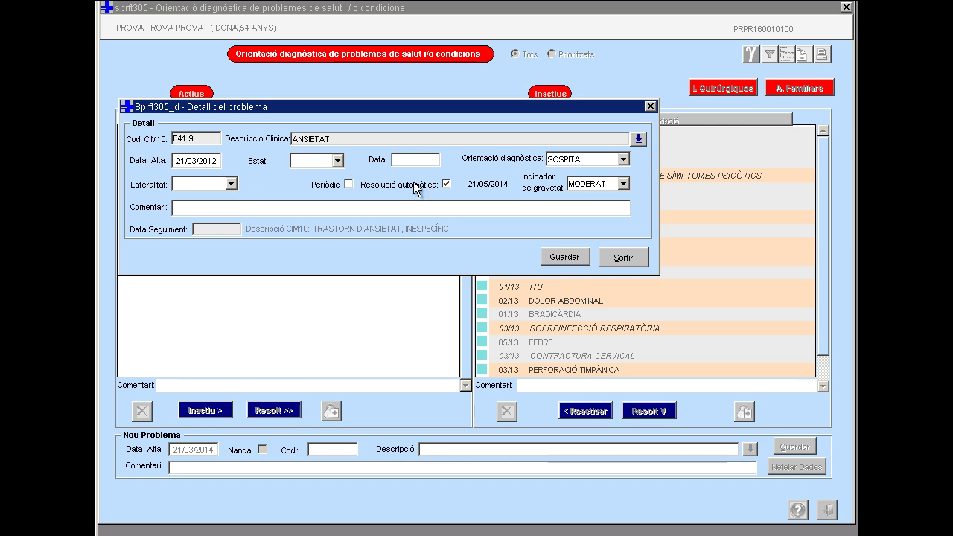
{"action": "left_click", "coordinate": [337, 161]}
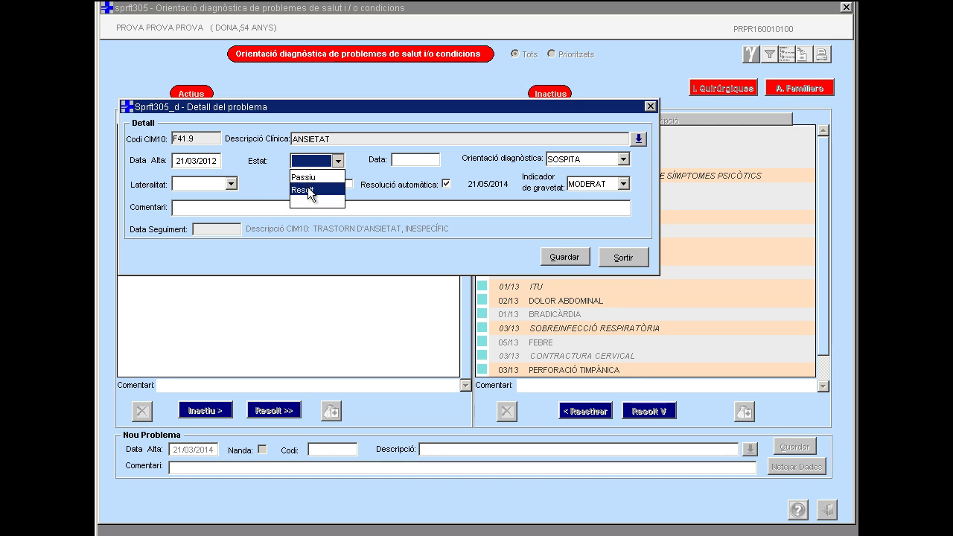
{"action": "left_click", "coordinate": [308, 189]}
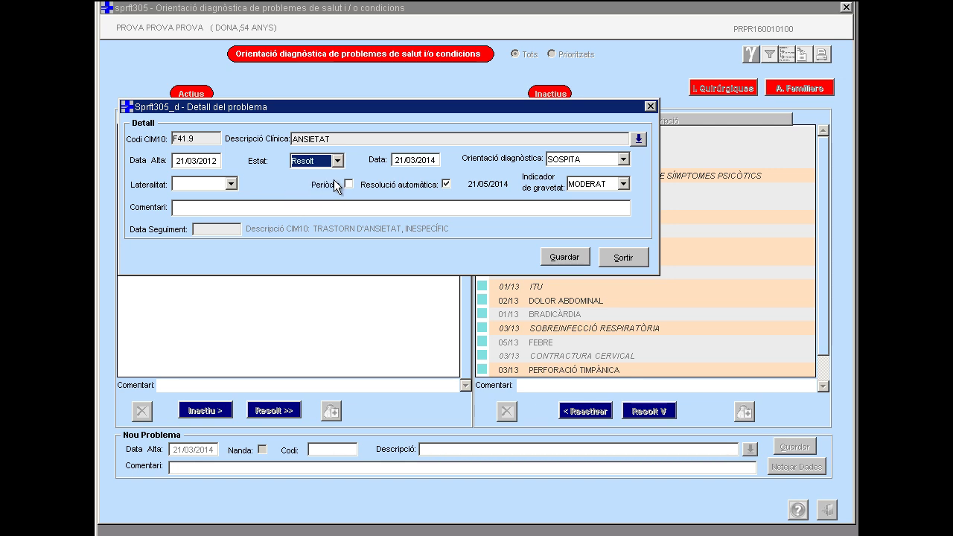
{"action": "left_click", "coordinate": [444, 180]}
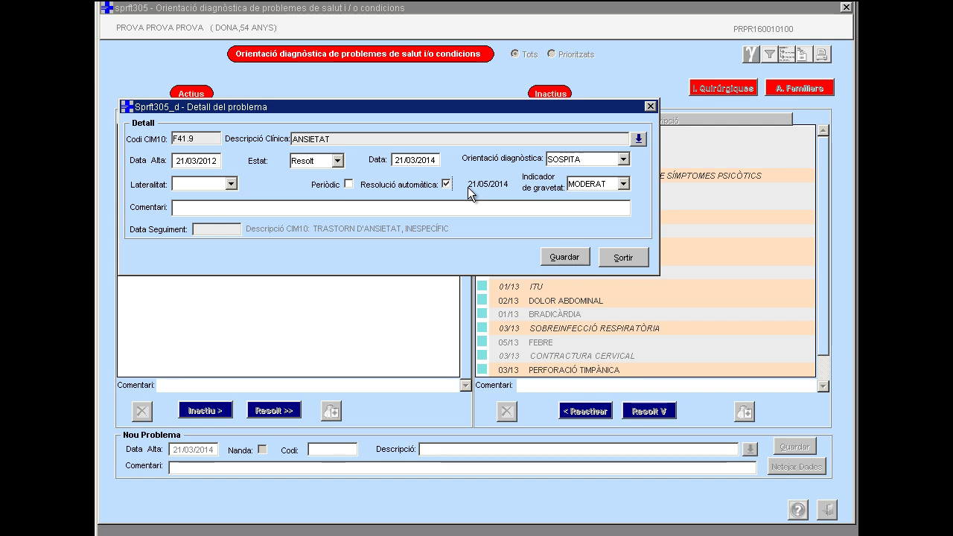
{"action": "left_click", "coordinate": [554, 253]}
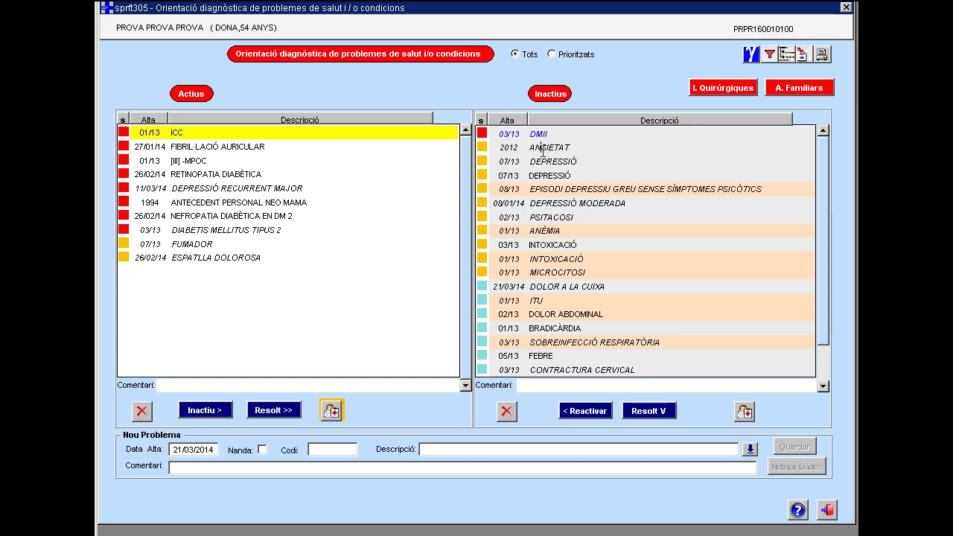
Reactivate the inactive problem ANSIETAT and change its diagnostic orientation from suspected to confirmed
{"action": "right_click", "coordinate": [544, 148]}
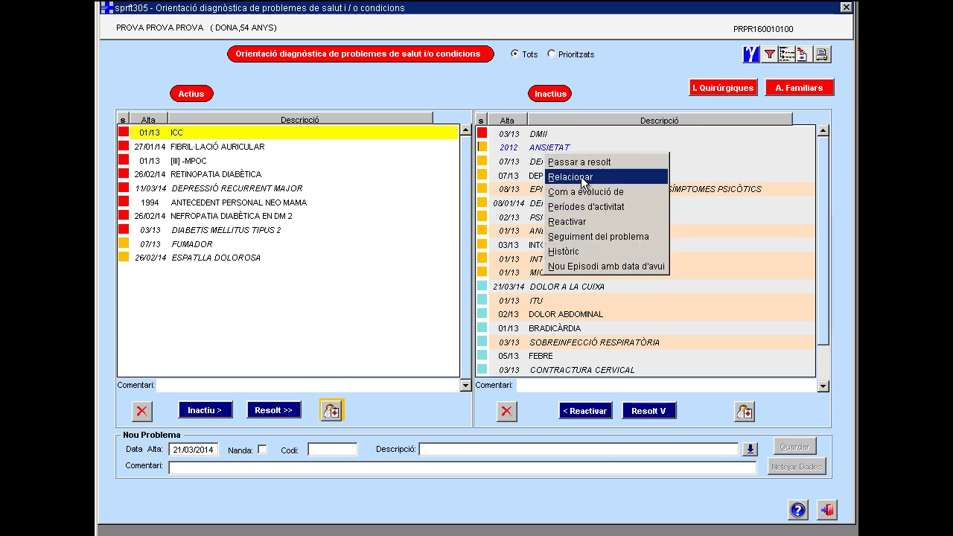
{"action": "left_click", "coordinate": [566, 222]}
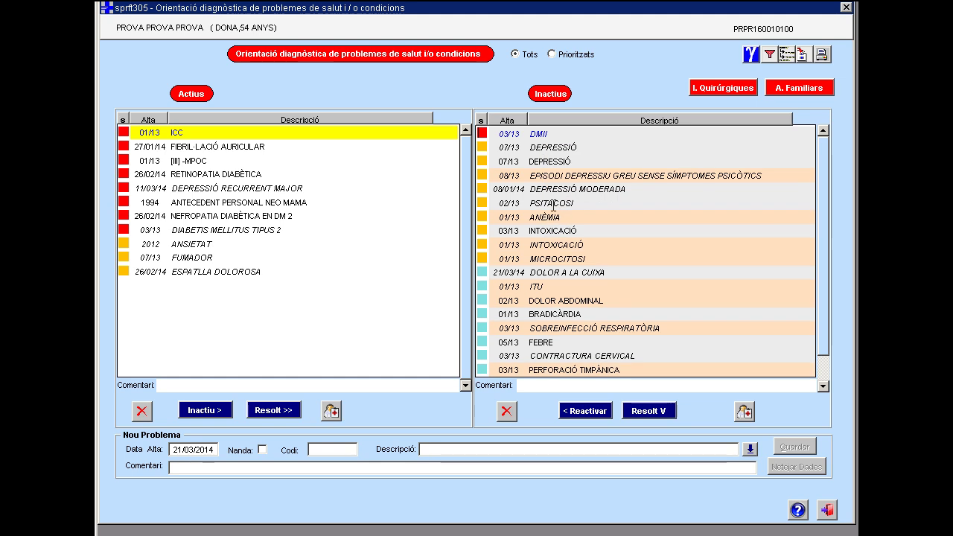
{"action": "right_click", "coordinate": [191, 243]}
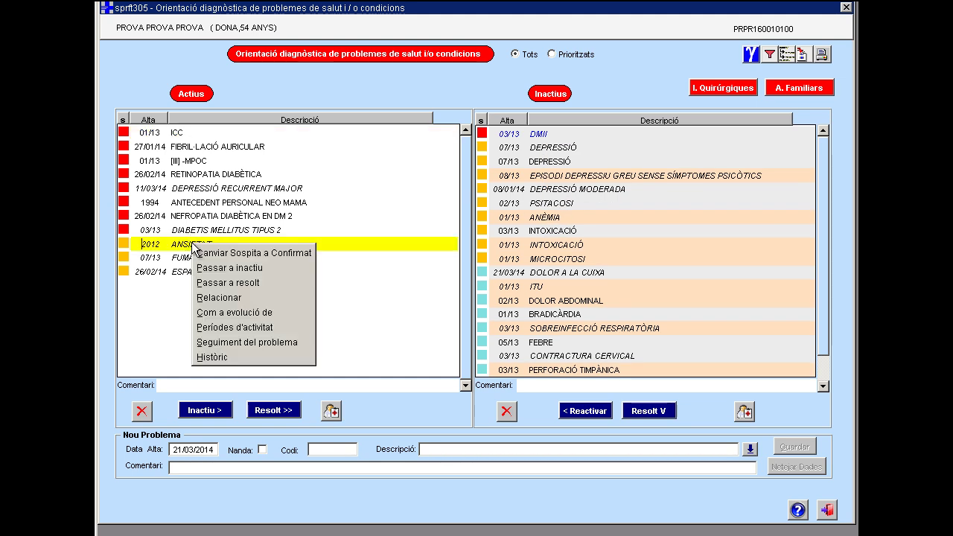
{"action": "left_click", "coordinate": [252, 253]}
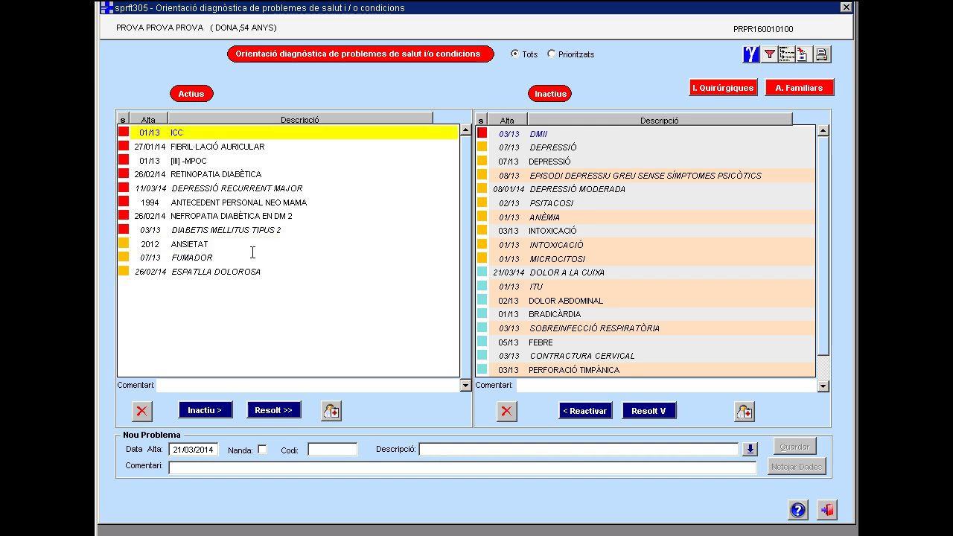
Set the severity indicator of the active problem ANSIETAT to LLEU in its details and save
{"action": "left_click", "coordinate": [186, 246]}
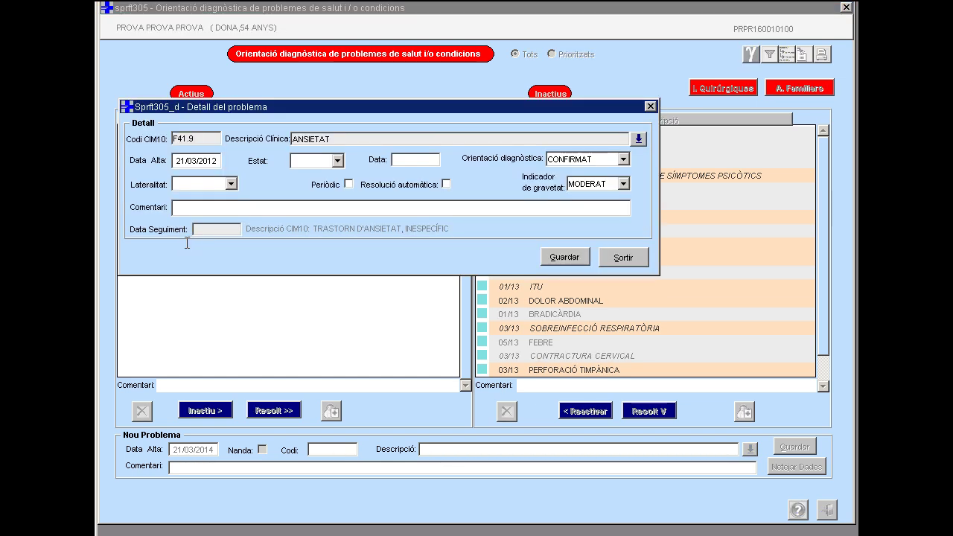
{"action": "left_click", "coordinate": [606, 186]}
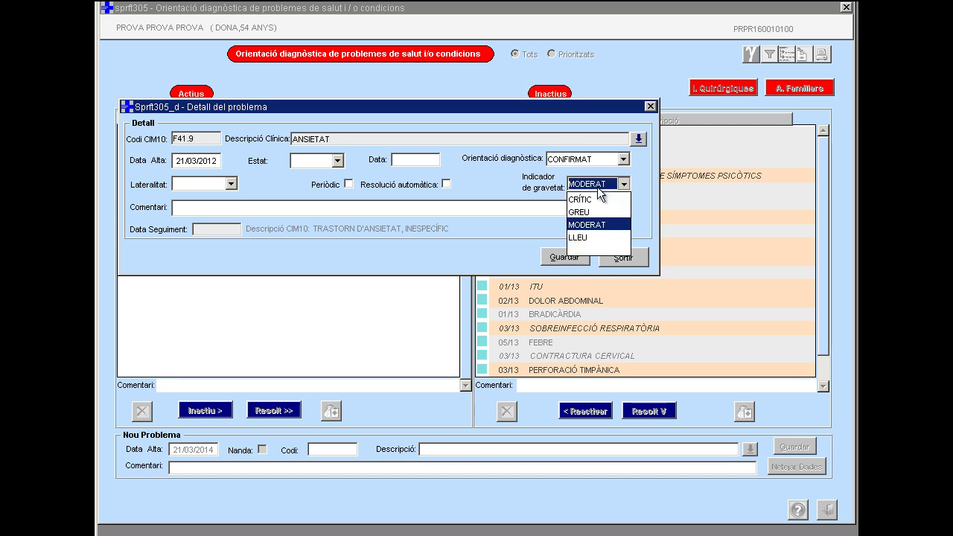
{"action": "left_click", "coordinate": [585, 235]}
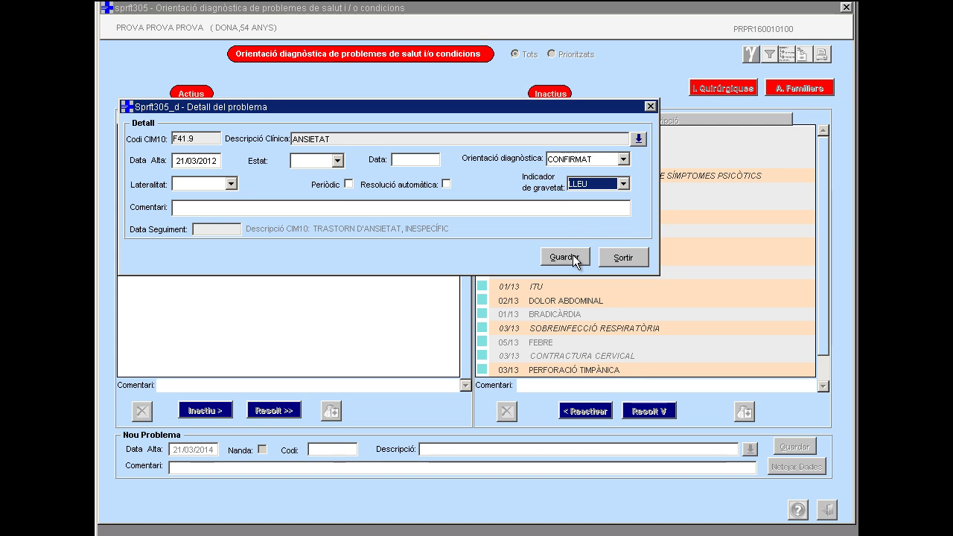
{"action": "left_click", "coordinate": [563, 255]}
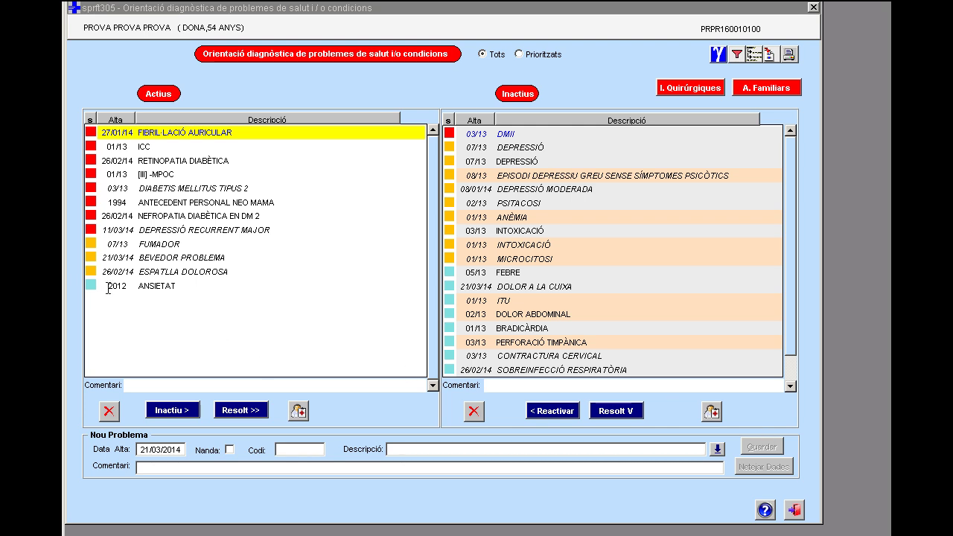
Start relating ANSIETAT to other diagnoses and add BEVEDOR PROBLEMA, DEPRESSIÓ RECURRENT MAJOR and ESPATLLA DOLOROSA as related
{"action": "left_click", "coordinate": [153, 289]}
{"action": "right_click", "coordinate": [154, 292]}
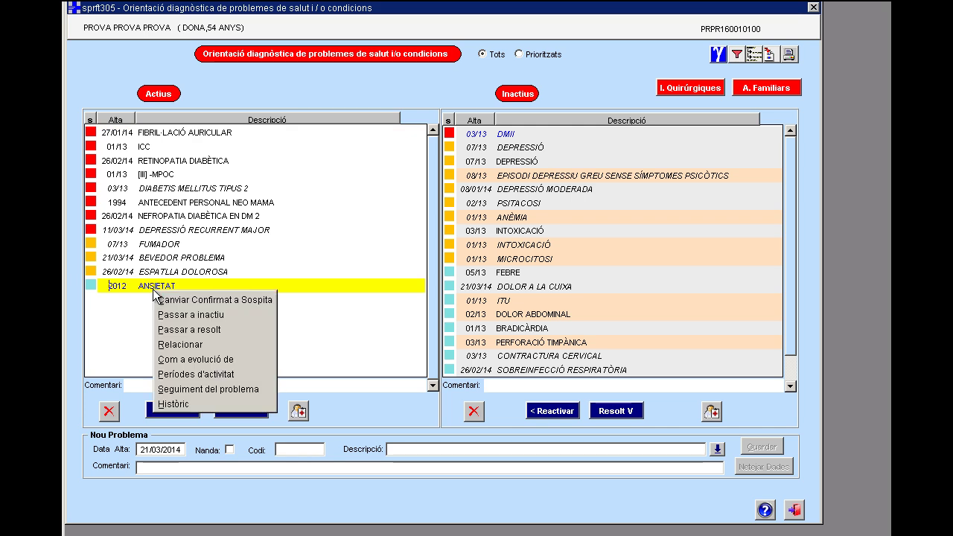
{"action": "left_click", "coordinate": [194, 343]}
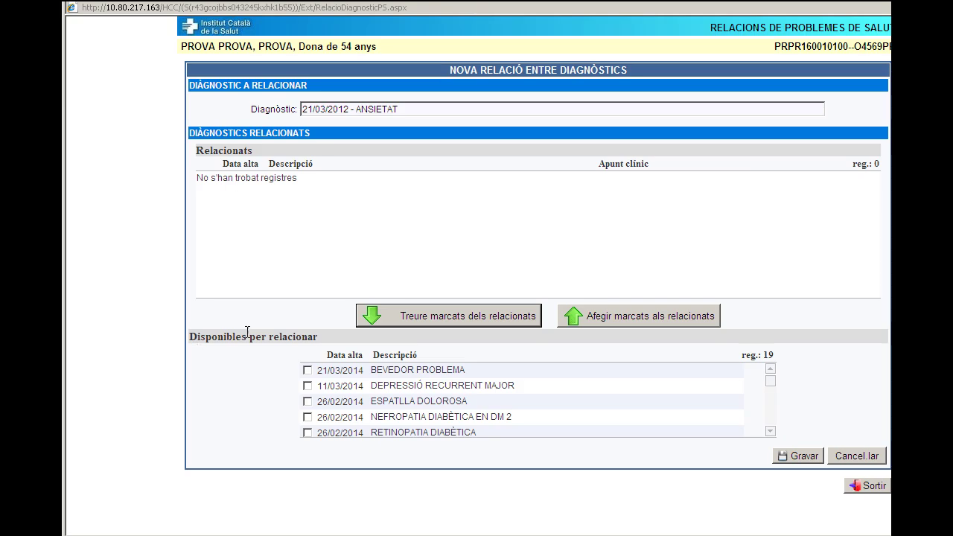
{"action": "left_click", "coordinate": [307, 370]}
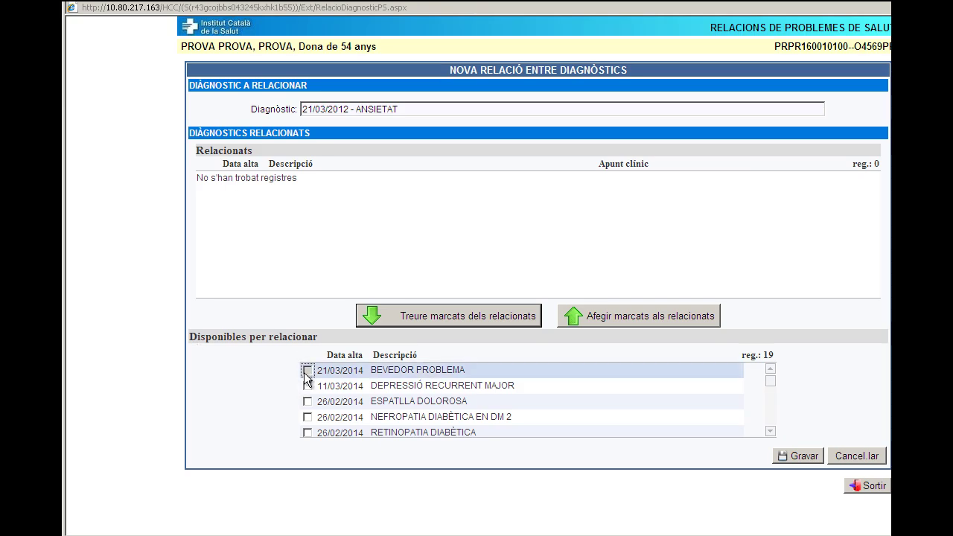
{"action": "left_click", "coordinate": [306, 385]}
{"action": "left_click", "coordinate": [308, 402]}
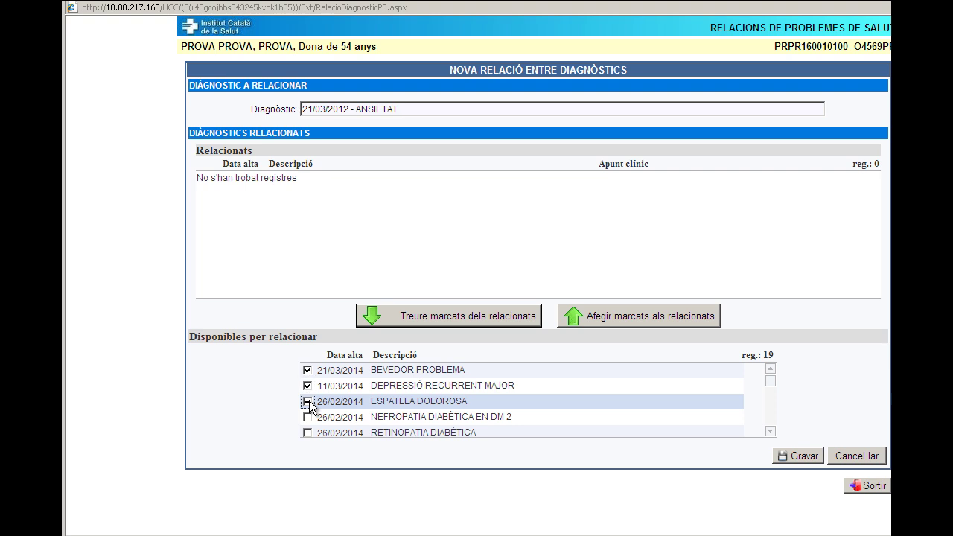
{"action": "left_click", "coordinate": [607, 317]}
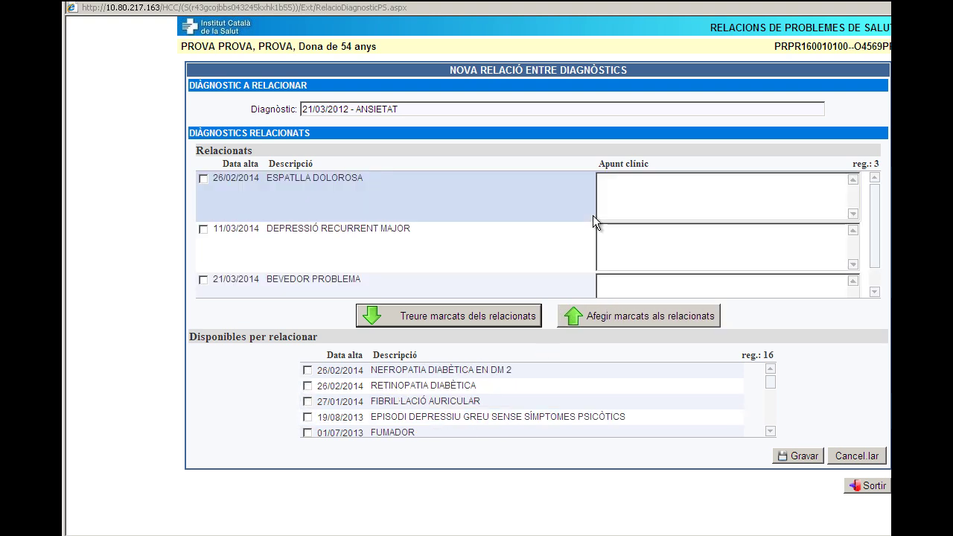
Remove ESPATLLA DOLOROSA from the diagnoses related to ANSIETAT and save the relation
{"action": "left_click", "coordinate": [202, 180]}
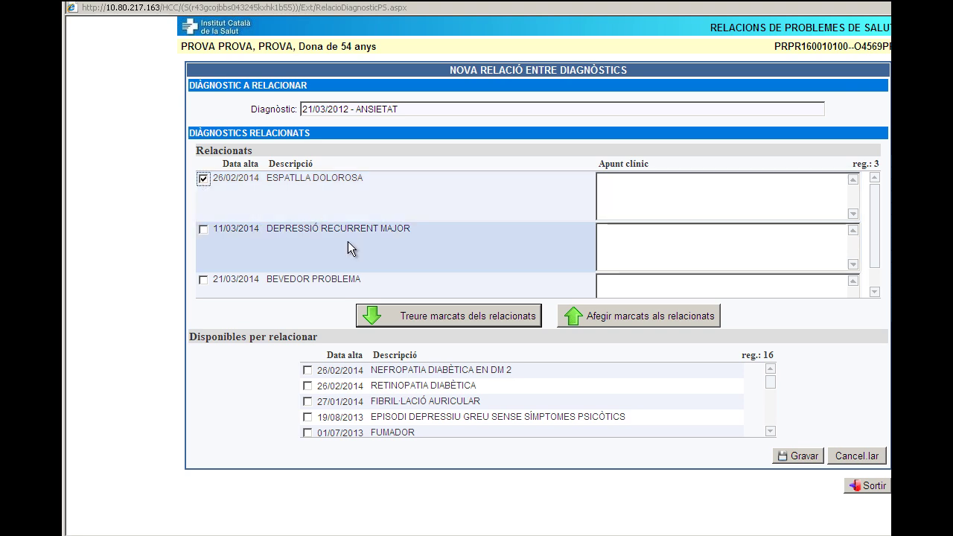
{"action": "left_click", "coordinate": [407, 313]}
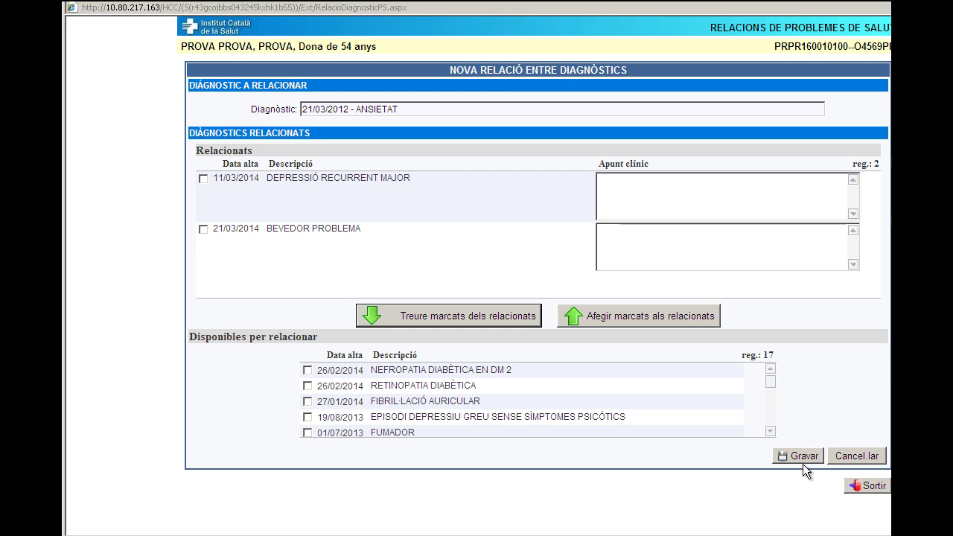
{"action": "left_click", "coordinate": [797, 456]}
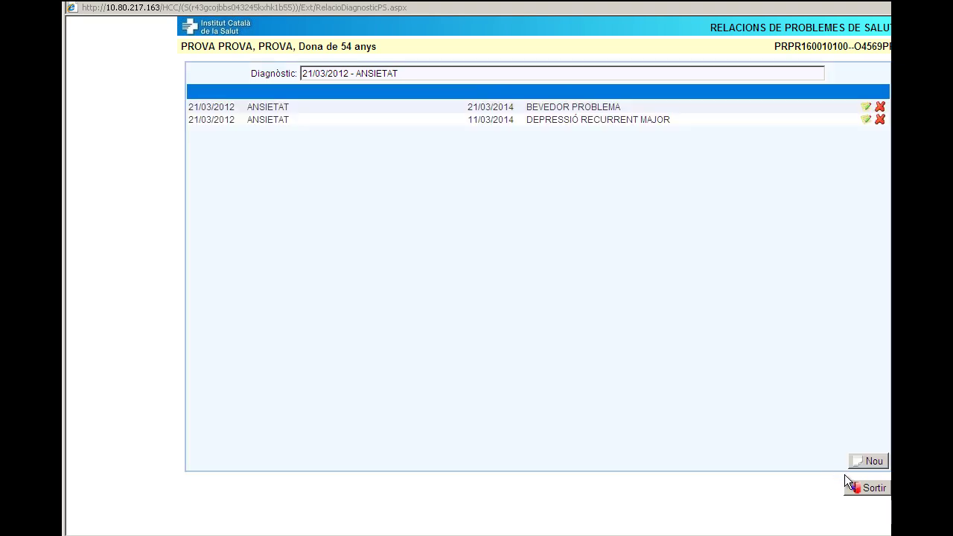
Return to the problem list, review the patient's causal relations between problems and exit that overview
{"action": "left_click", "coordinate": [859, 492]}
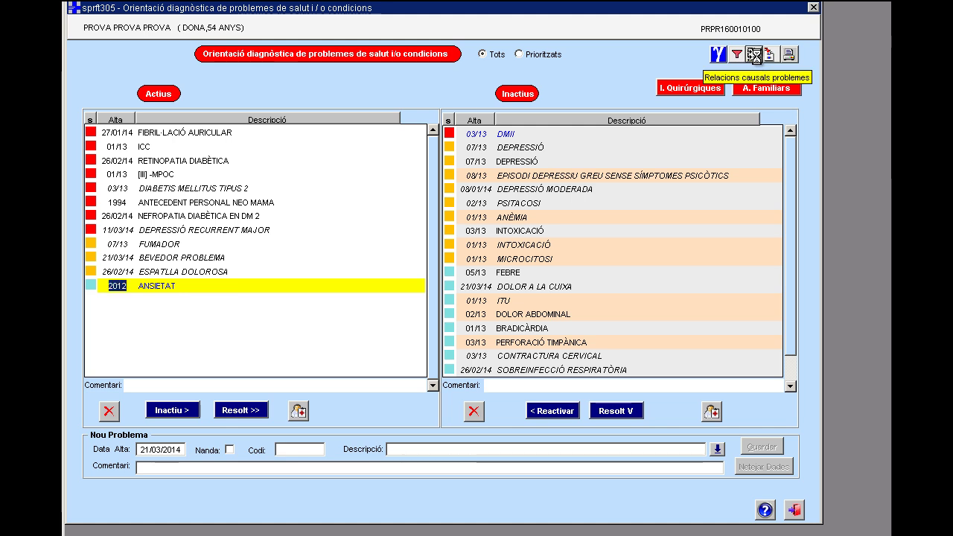
{"action": "left_click", "coordinate": [754, 55]}
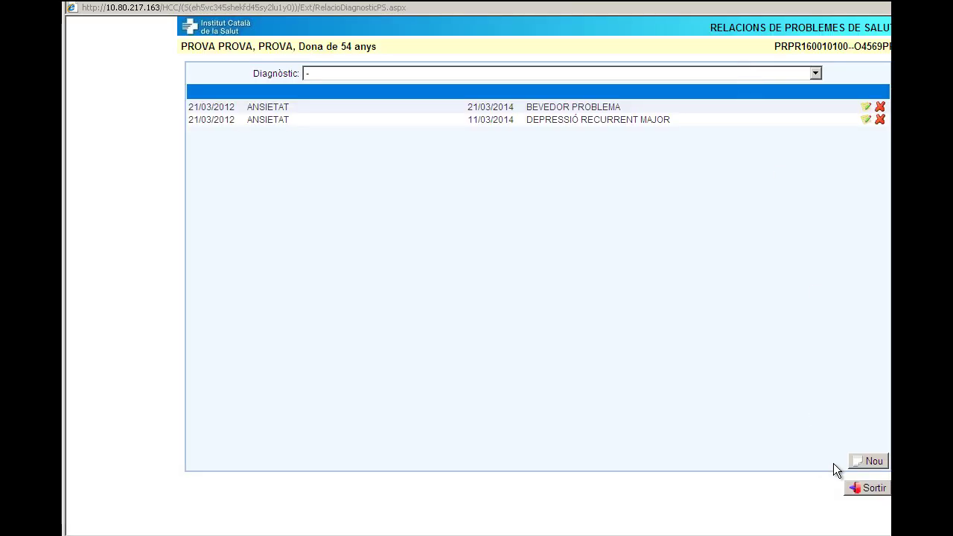
{"action": "left_click", "coordinate": [869, 488]}
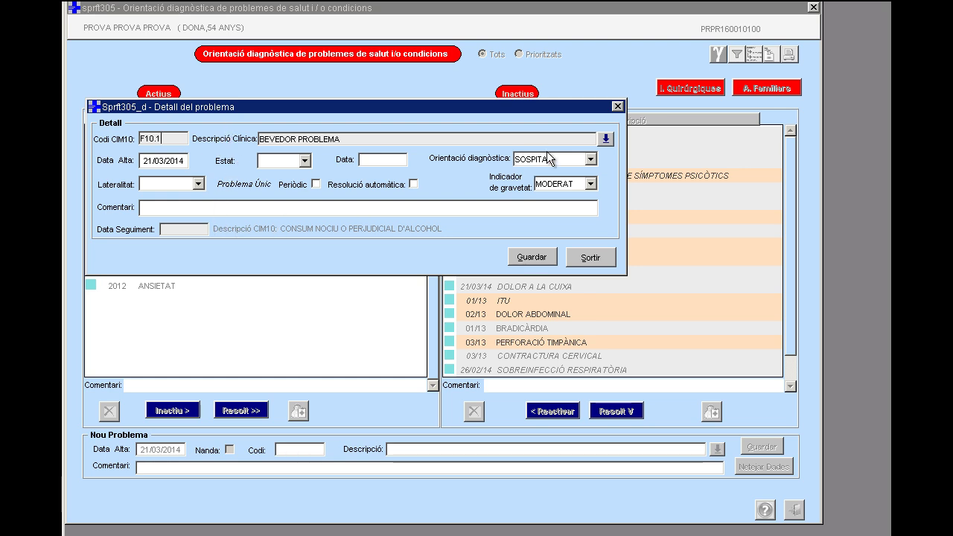
Replace the clinical description of BEVEDOR PROBLEMA with BEBEDOR DE RISC under code F10.1
{"action": "left_click", "coordinate": [605, 139]}
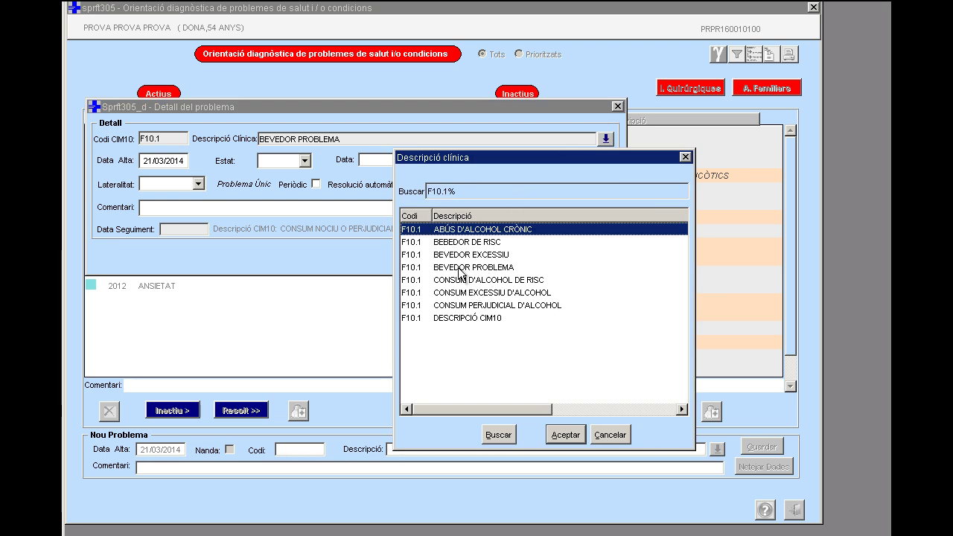
{"action": "left_click", "coordinate": [455, 242]}
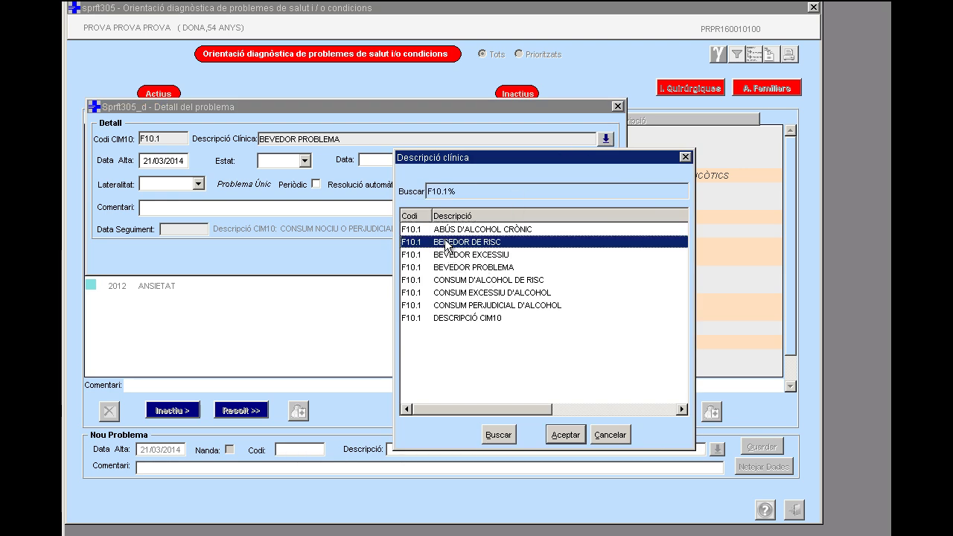
{"action": "left_click", "coordinate": [566, 434]}
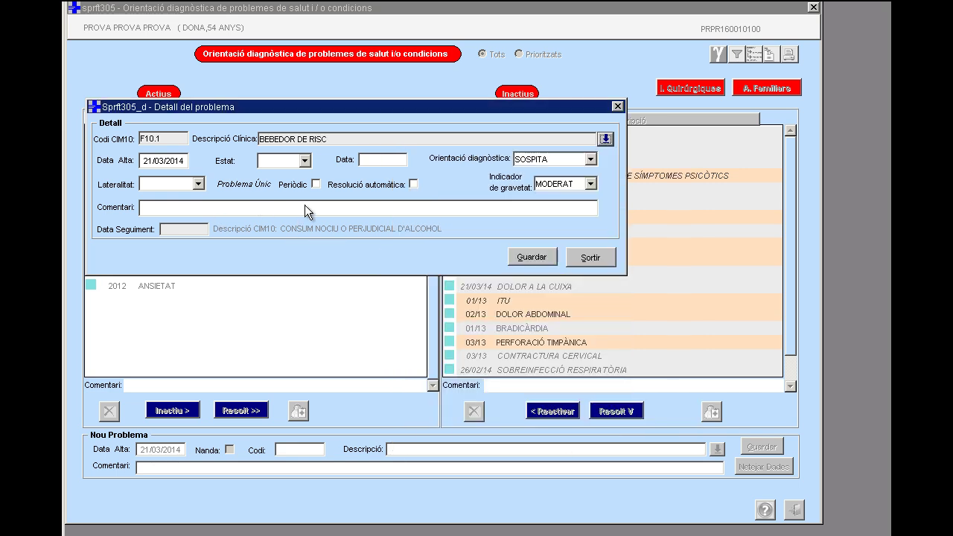